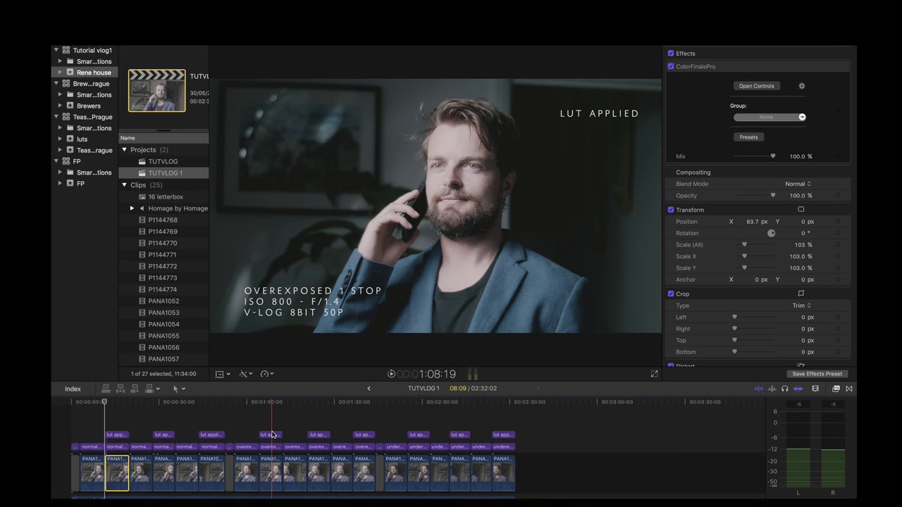
Play back the LUT-applied normal-exposure 8-bit clip from its start in the enlarged viewer
left_click(79, 405)
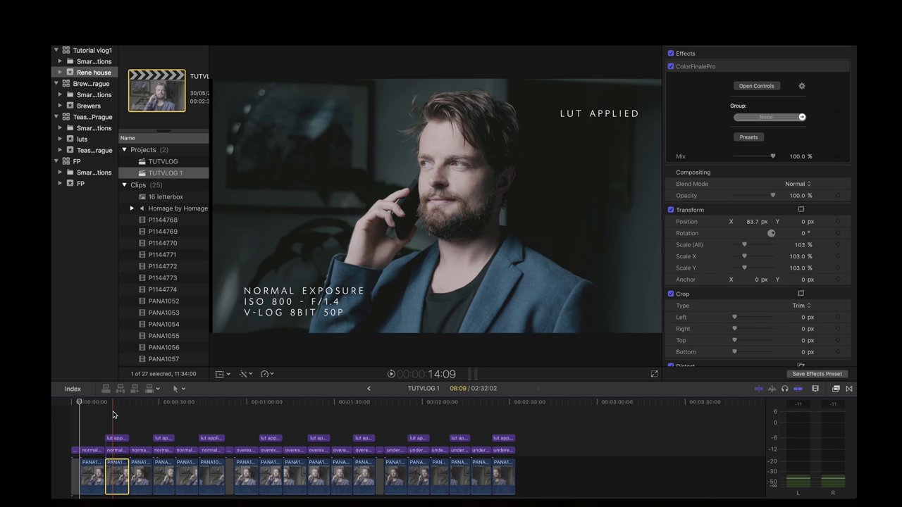
scroll(95, 410, "down", 1)
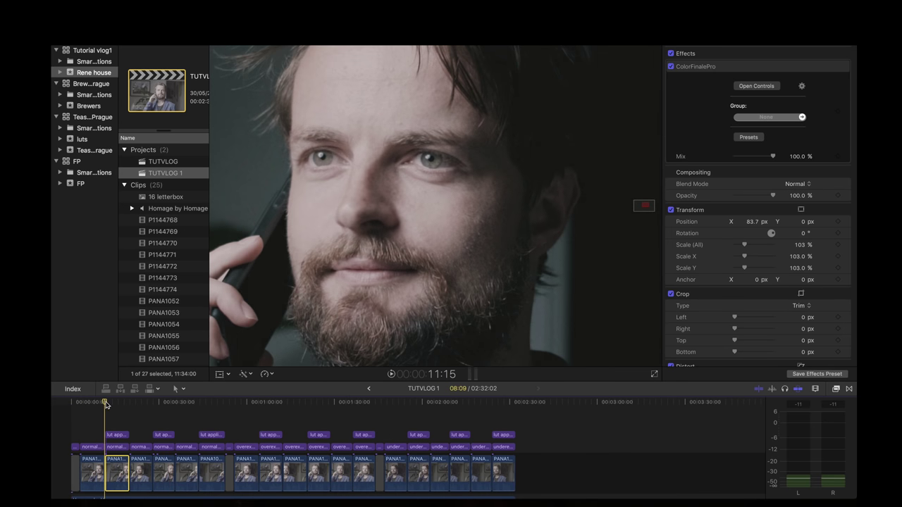
key("space")
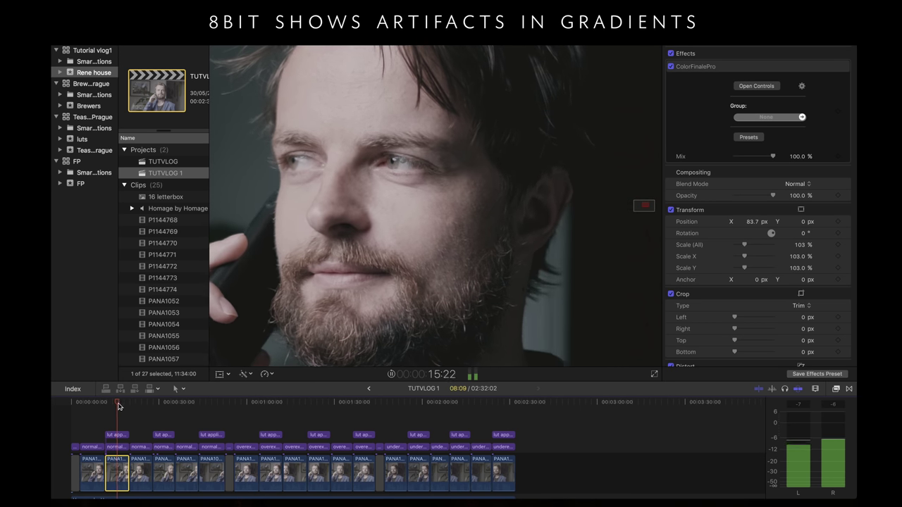
left_click(106, 404)
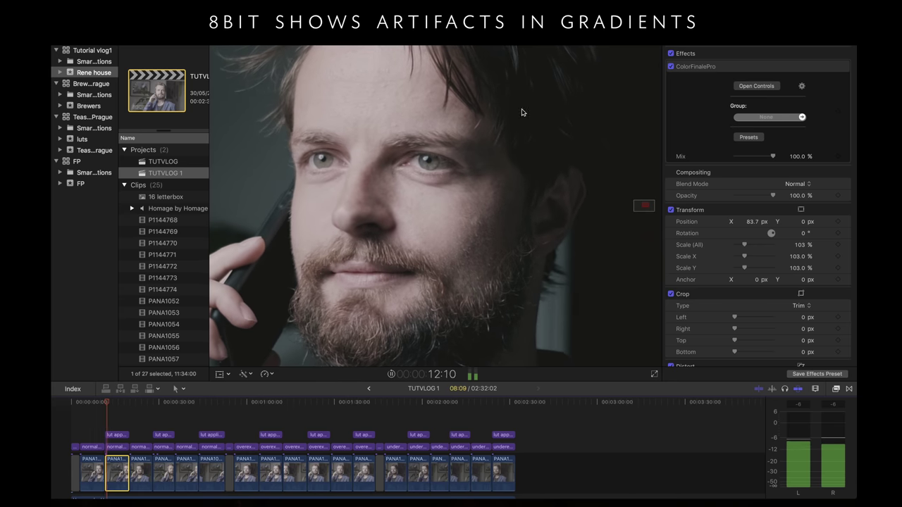
Enlarge the viewer to 200% and replay the LUT-applied 8-bit clip to inspect its gradients
left_click(616, 94)
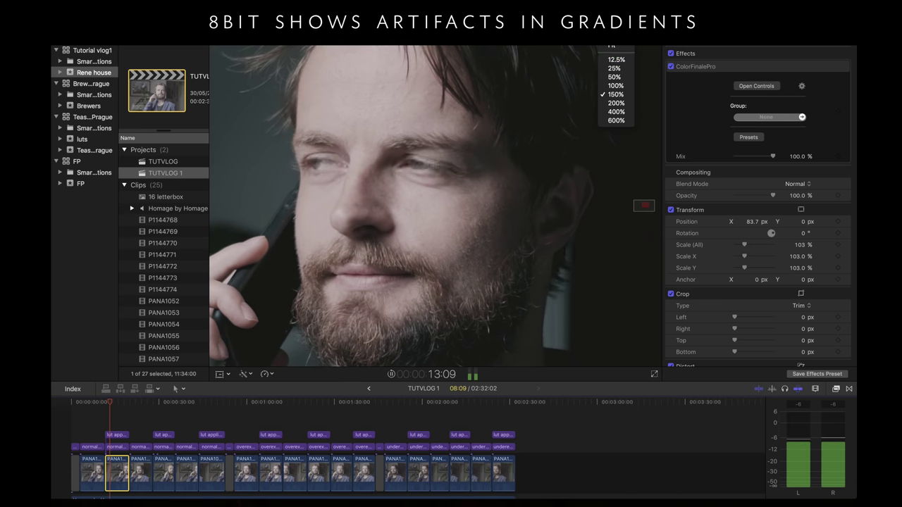
left_click(616, 103)
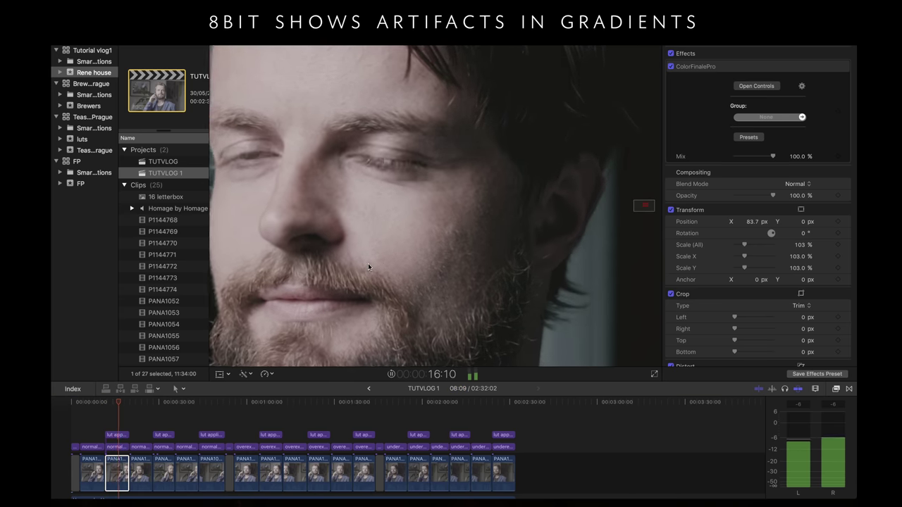
left_click(107, 403)
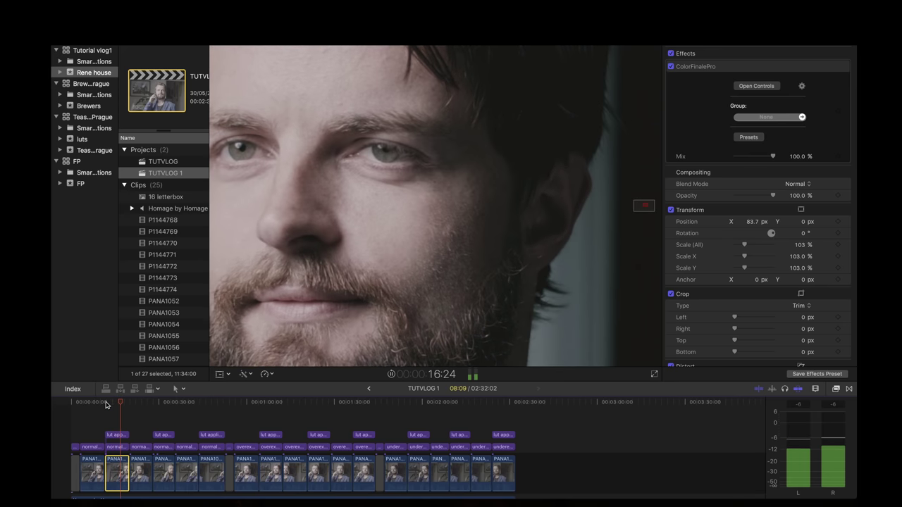
key("space")
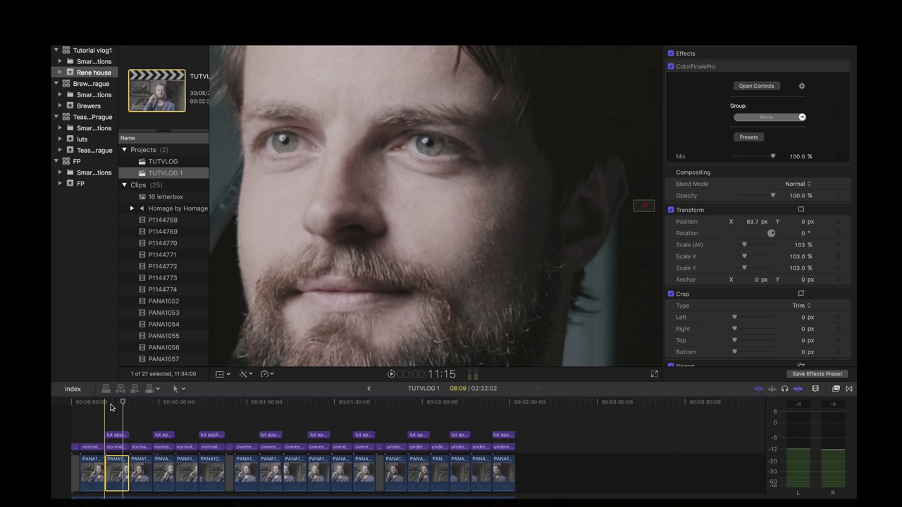
Fit the whole frame in the viewer and return the playhead to the start of the LUT-applied 8-bit clip
left_click(605, 43)
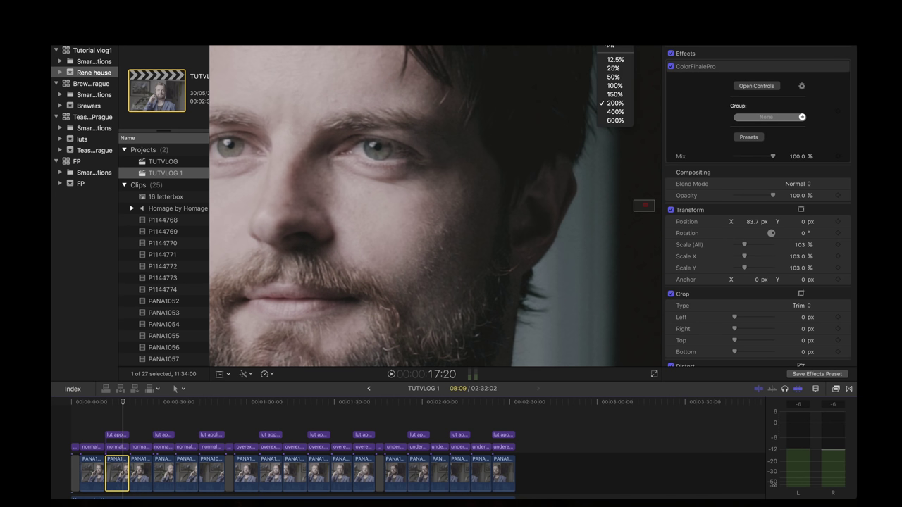
left_click(610, 45)
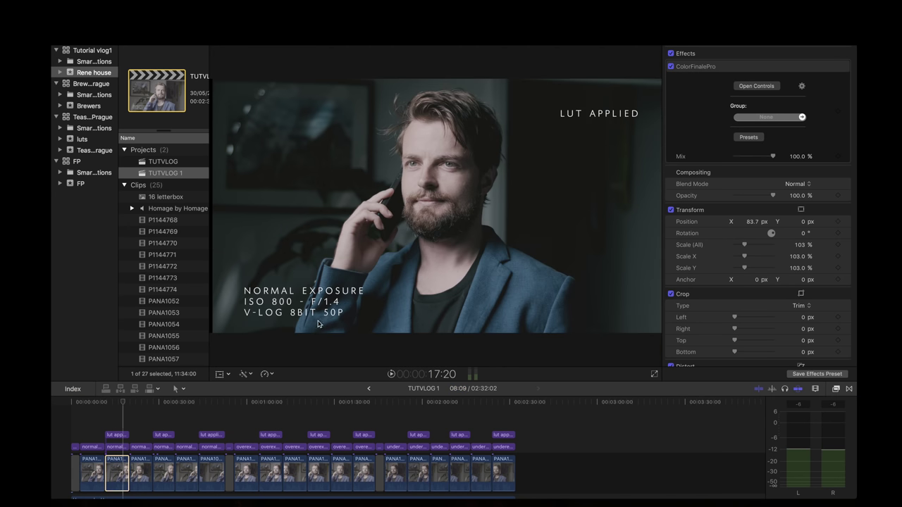
left_click(105, 402)
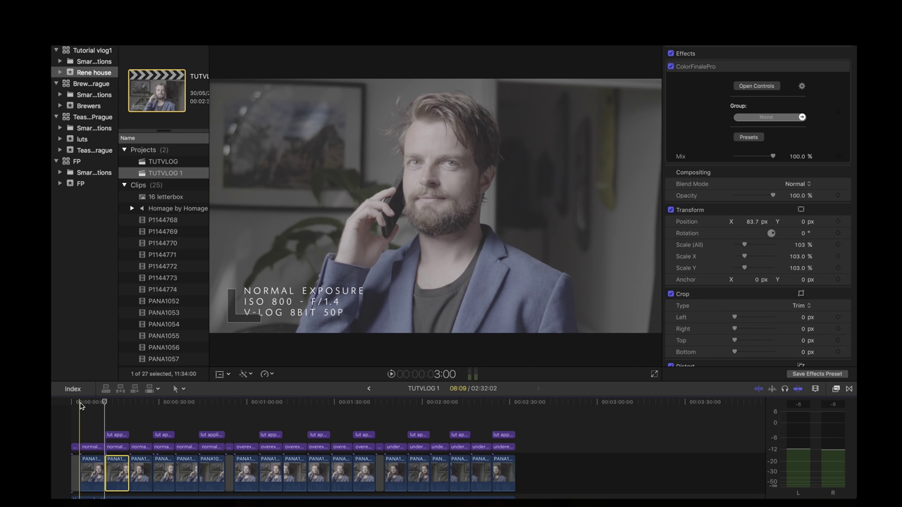
Play the normal-exposure clips from the first ungraded 8-bit clip through to the 10-bit footage
left_click(80, 404)
key("space")
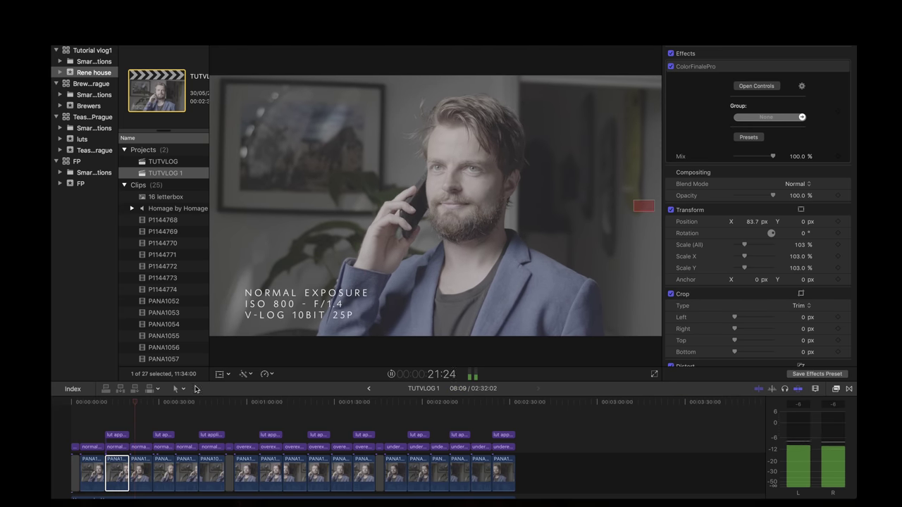
key("space")
left_click(151, 402)
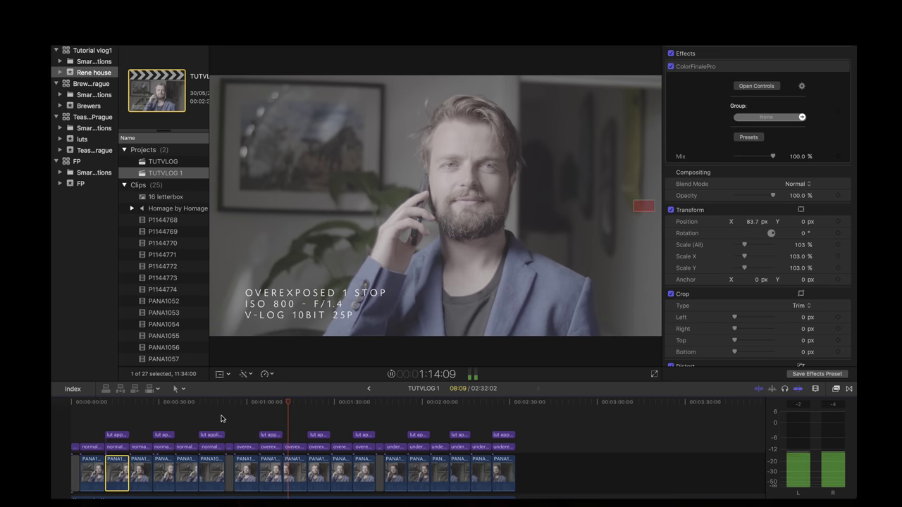
Move the playhead to the LUT-applied overexposed 10-bit clip and inspect the face at 100%
left_click(307, 403)
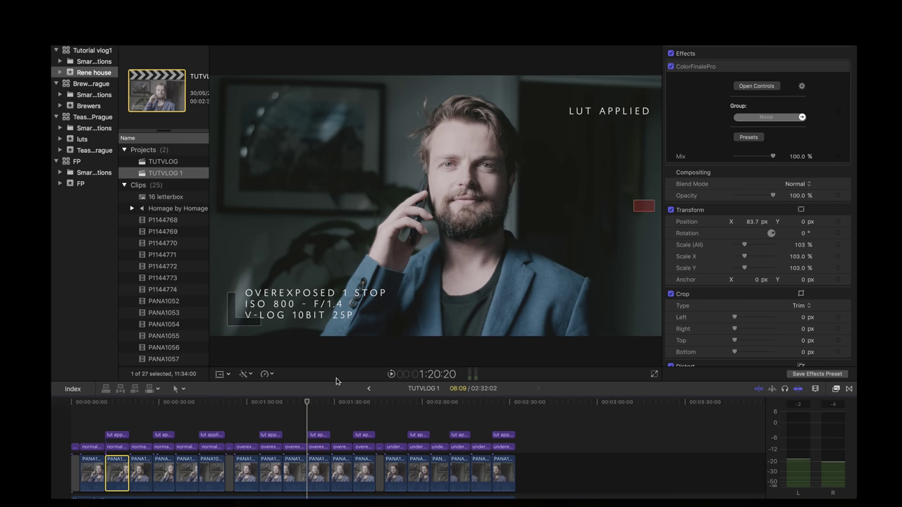
left_click(604, 47)
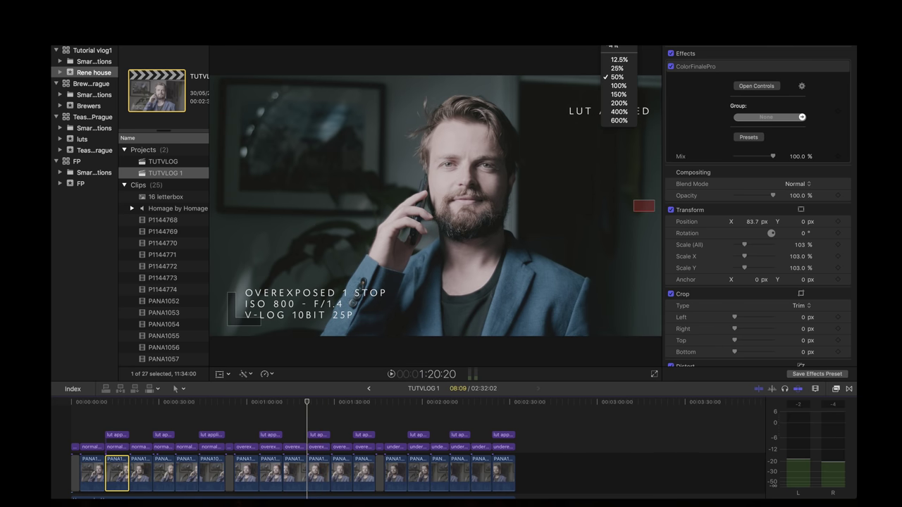
left_click(616, 86)
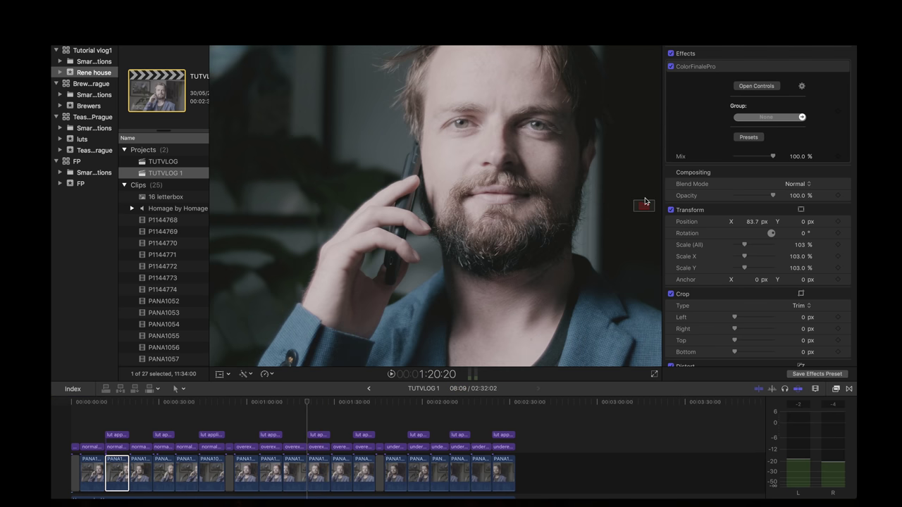
left_click_drag(643, 205, 646, 206)
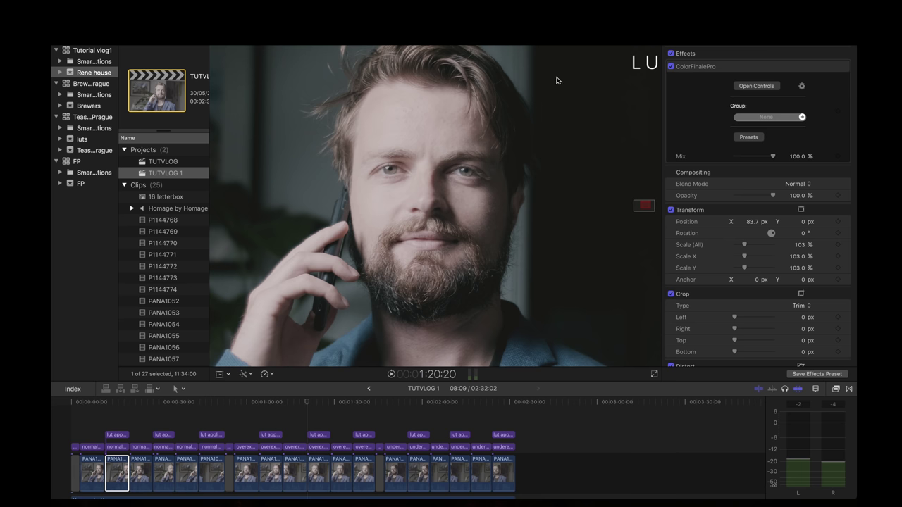
Show the video scopes beside the viewer
left_click(633, 49)
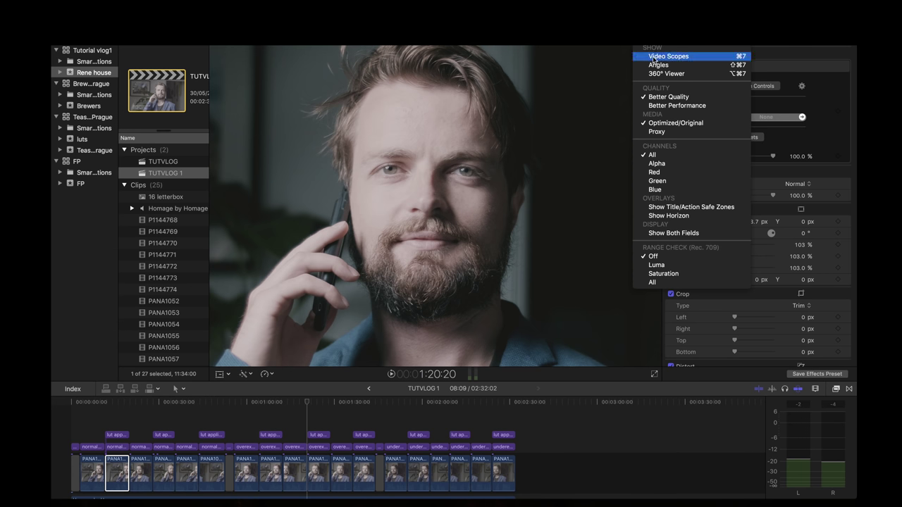
left_click(655, 58)
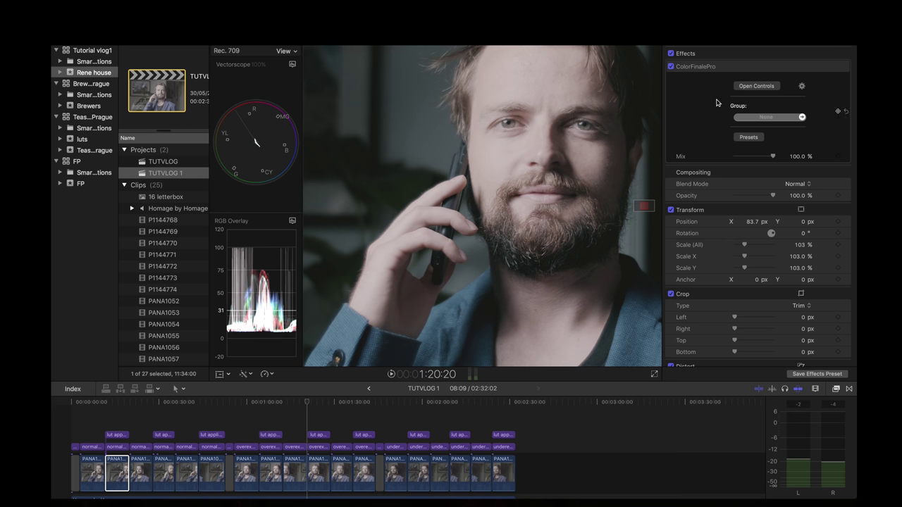
Enable the Curves layer in the overexposed 10-bit clip's Color Finale Pro effect and raise the master curve's midpoint slightly
left_click(751, 87)
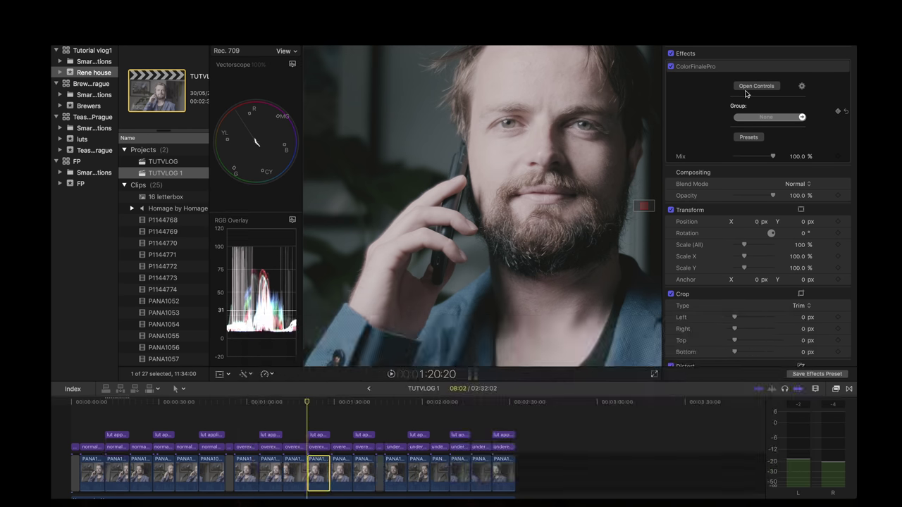
left_click(752, 87)
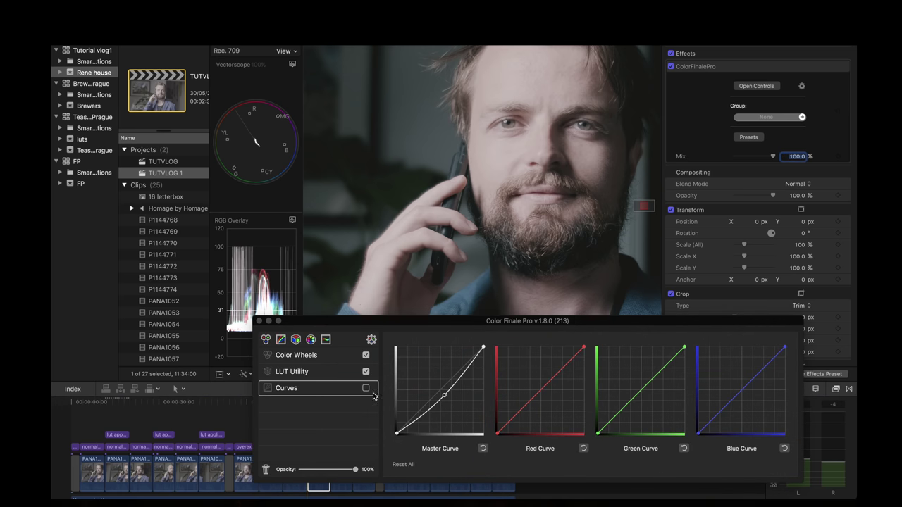
left_click(367, 389)
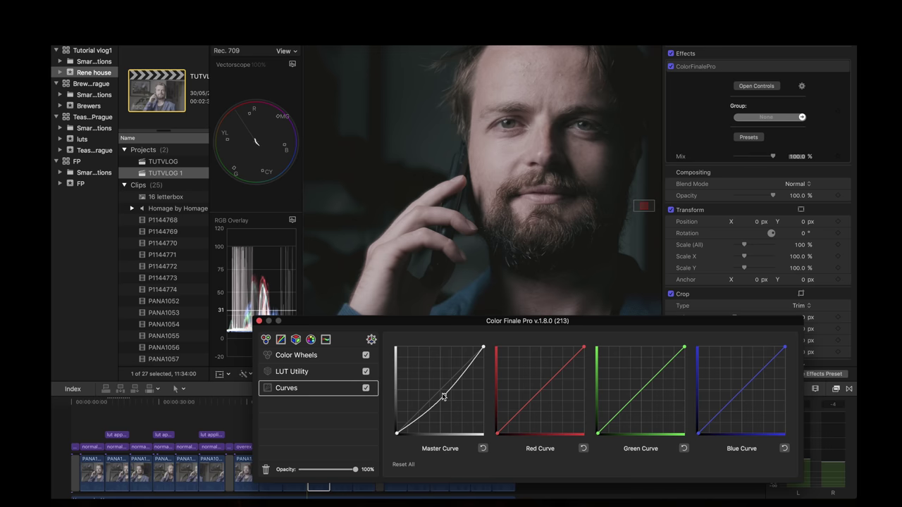
left_click_drag(443, 396, 442, 394)
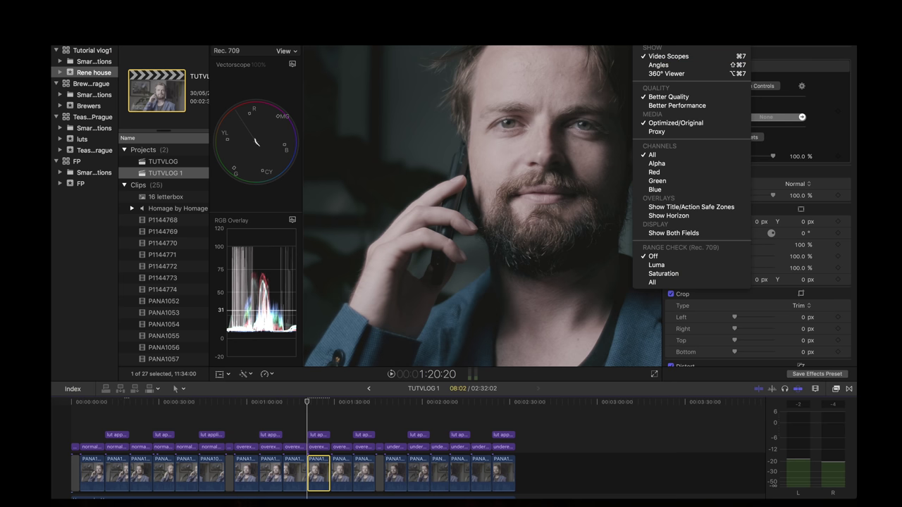
Fit the overexposed 10-bit clip in the viewer, and enlarge it to 150%
left_click(647, 44)
left_click(614, 43)
left_click(612, 47)
left_click(648, 44)
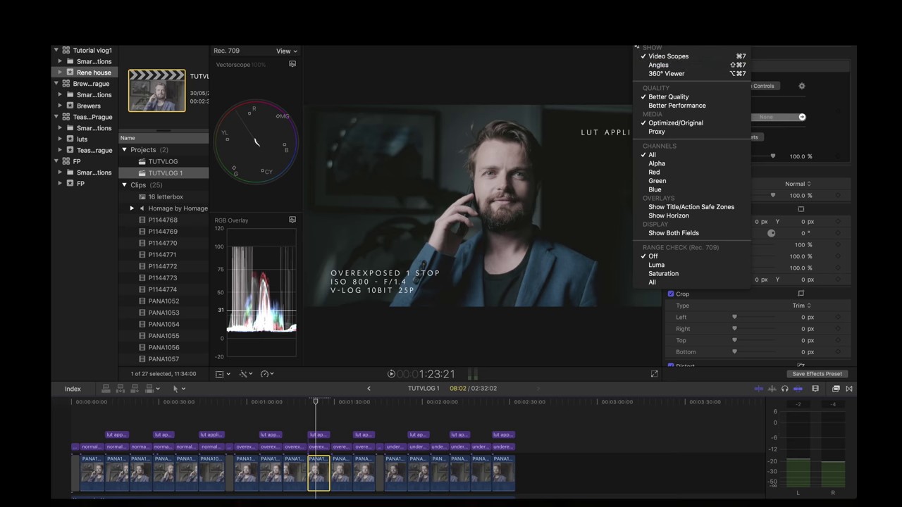
key("Escape")
left_click(610, 45)
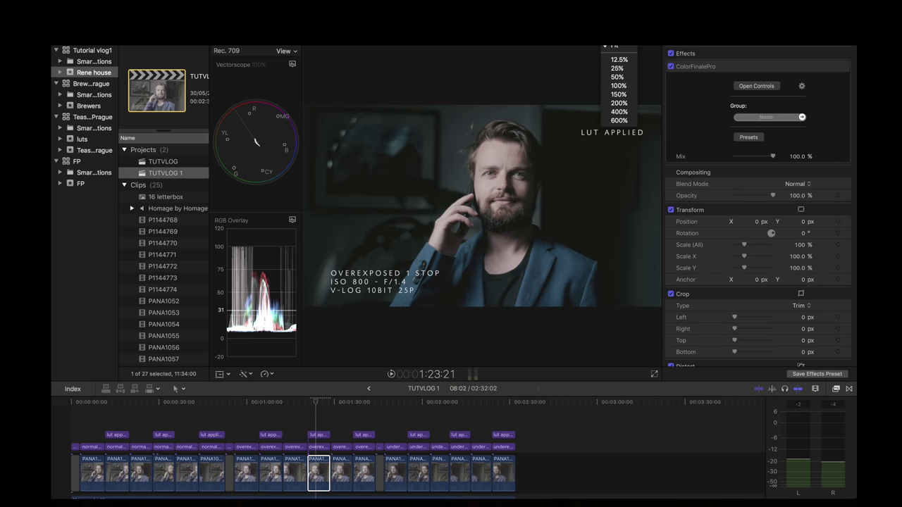
left_click(619, 94)
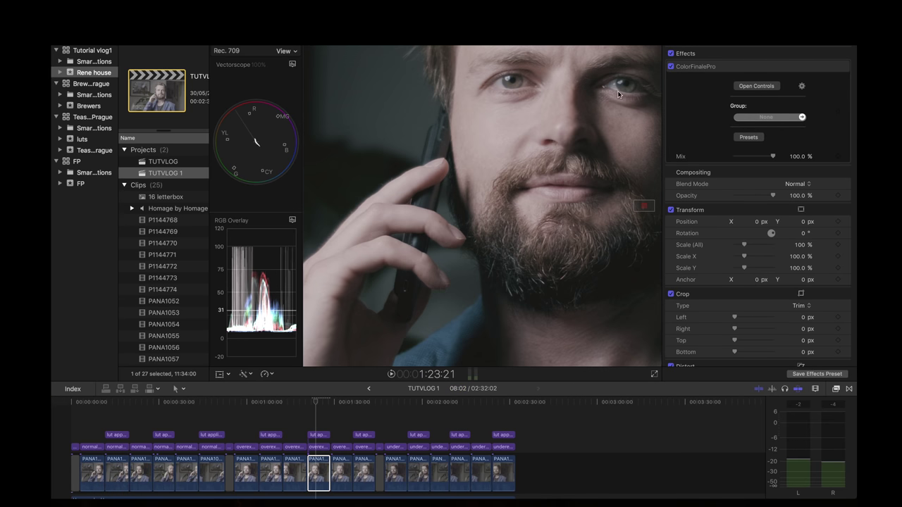
Replay the overexposed 10-bit LUT clip from its start and examine the face in the enlarged viewer
left_click(308, 404)
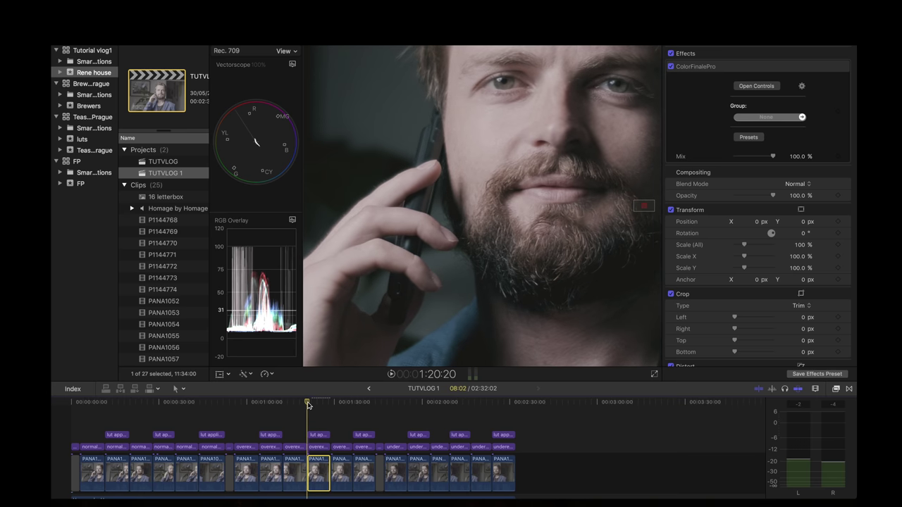
key("space")
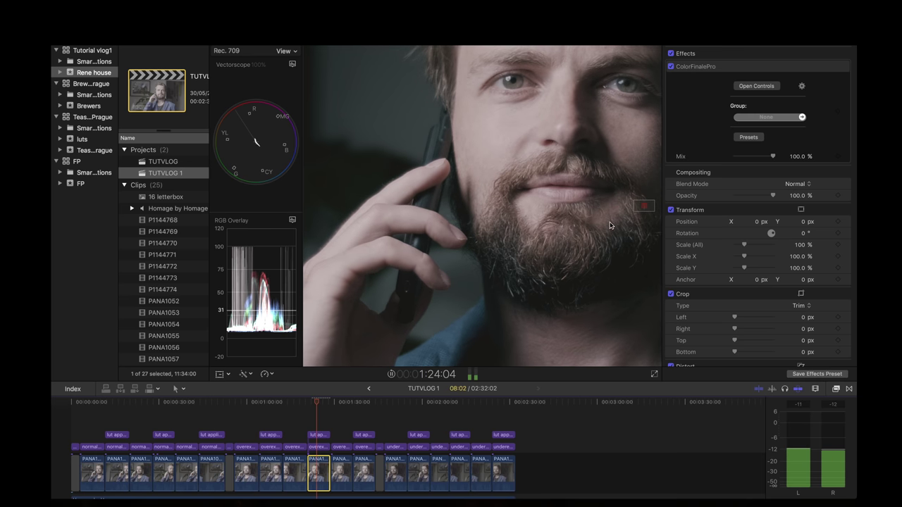
key("space")
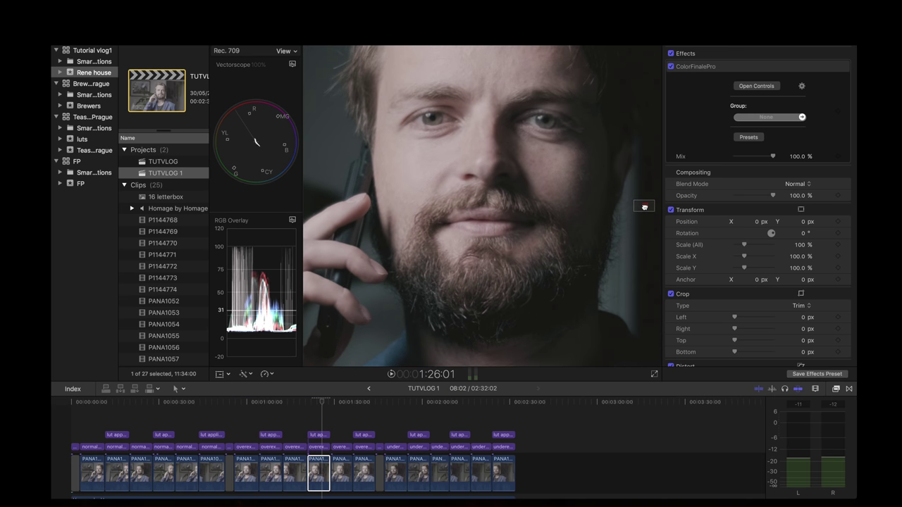
key("space")
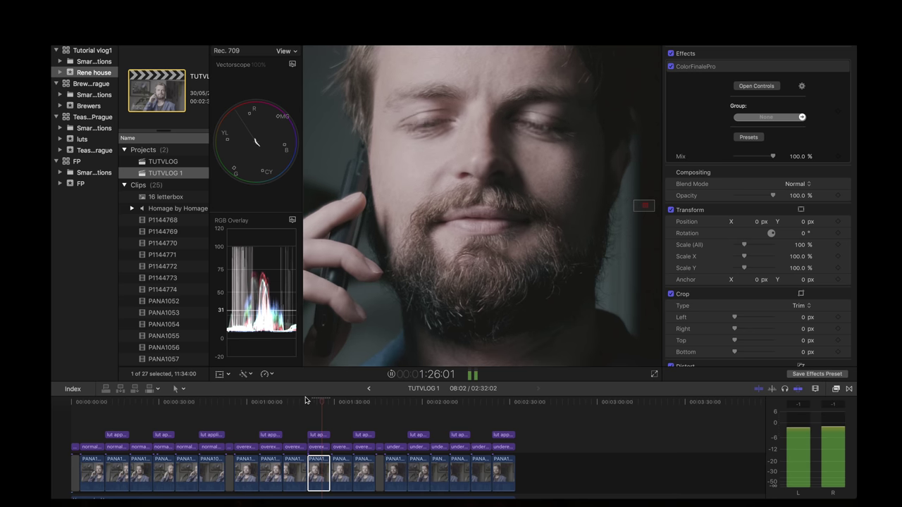
left_click(308, 402)
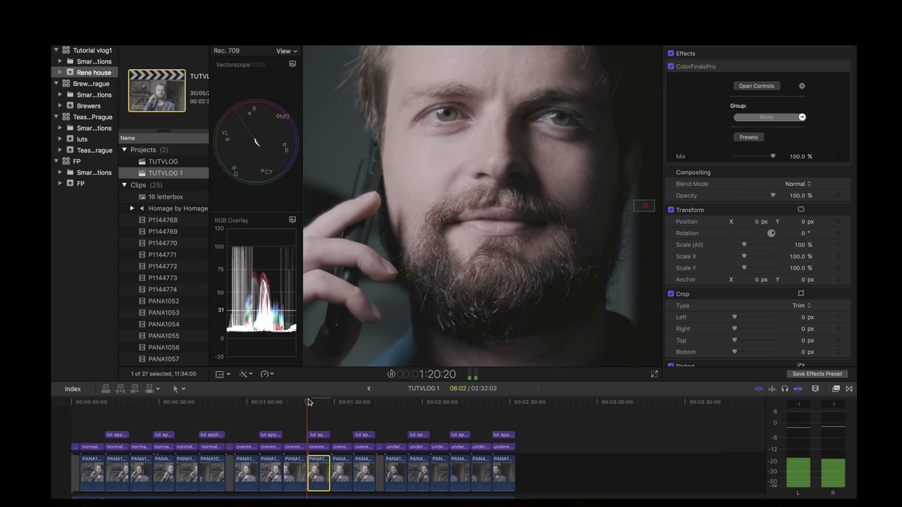
key("space")
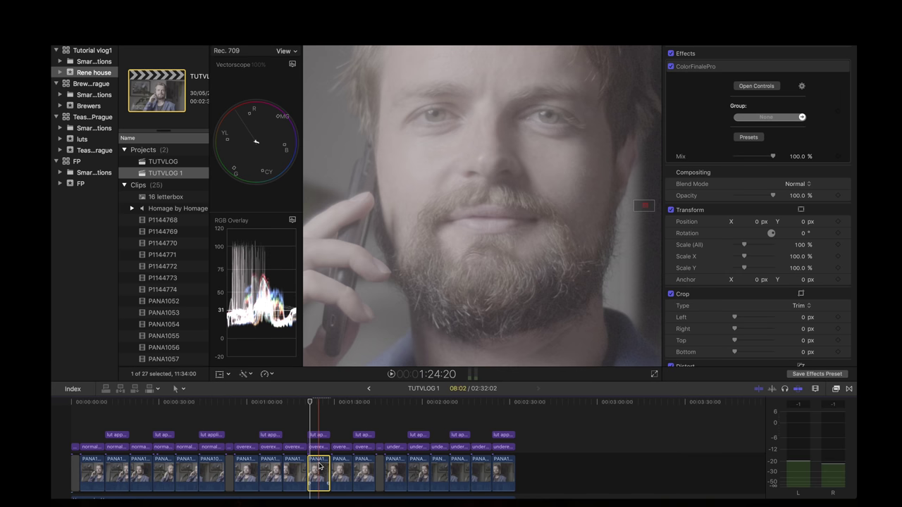
Lower the master curve's midpoint slightly in the overexposed 10-bit clip's Color Finale Pro controls to darken the image
left_click(752, 87)
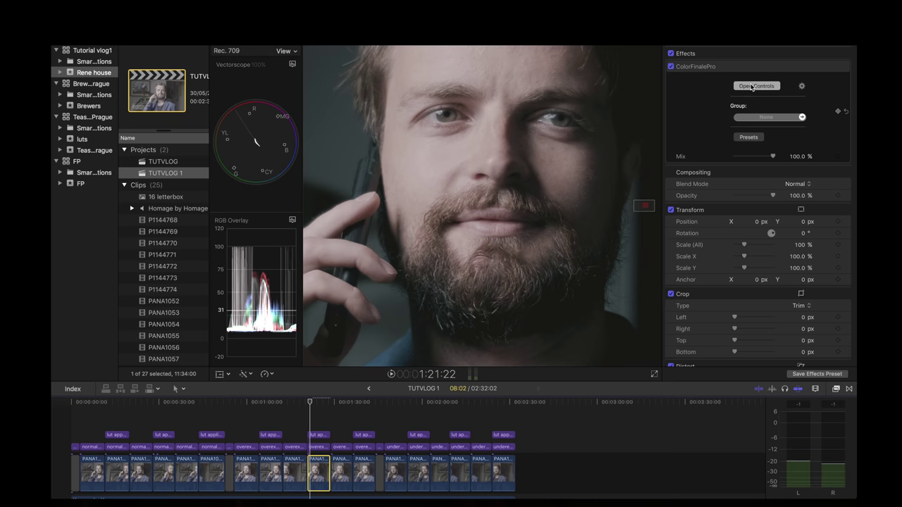
left_click_drag(444, 389, 446, 396)
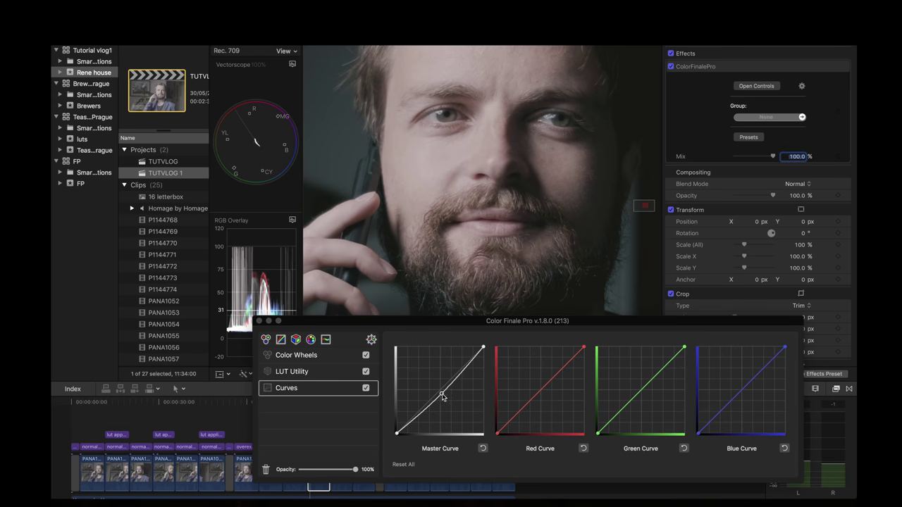
left_click_drag(443, 398, 445, 399)
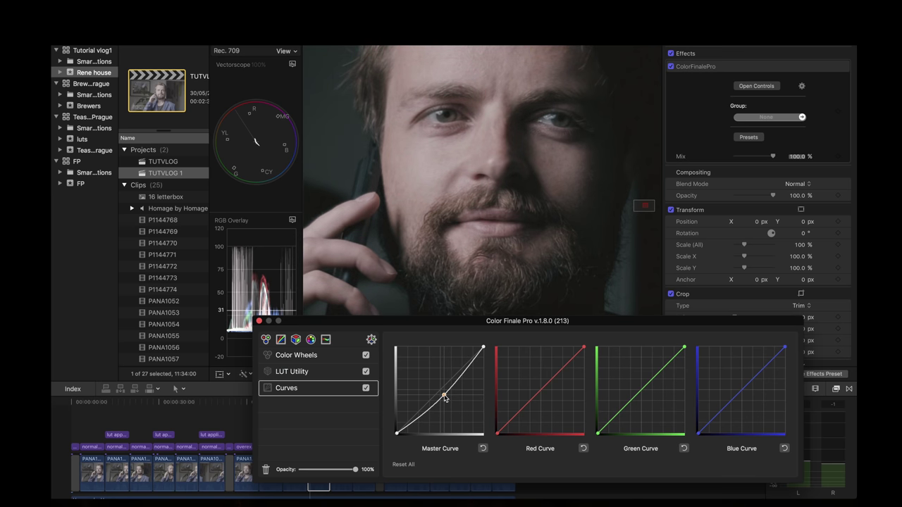
Fine-tune the master curve's midpoint on the overexposed 10-bit clip and close the Color Finale Pro controls
left_click_drag(444, 398, 443, 398)
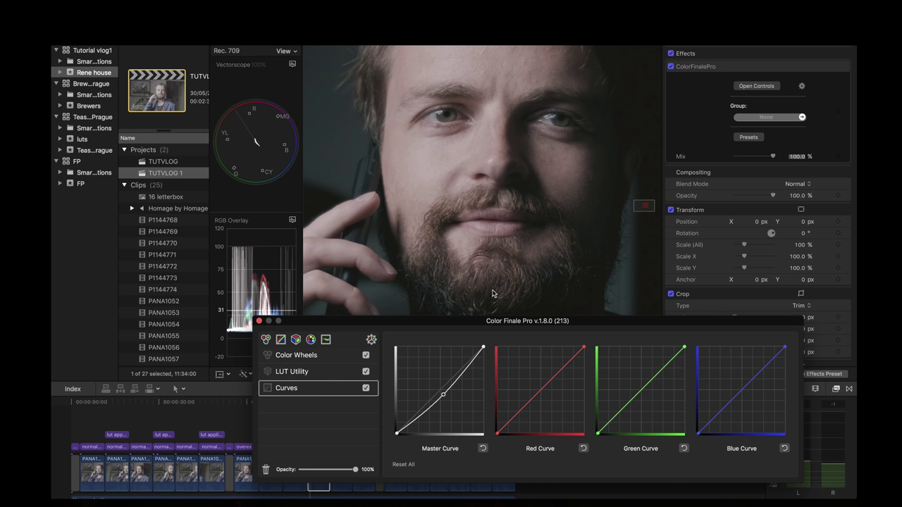
left_click(259, 322)
Fit the image in the viewer and replay the corrected overexposed 10-bit LUT clip from its start
left_click(307, 402)
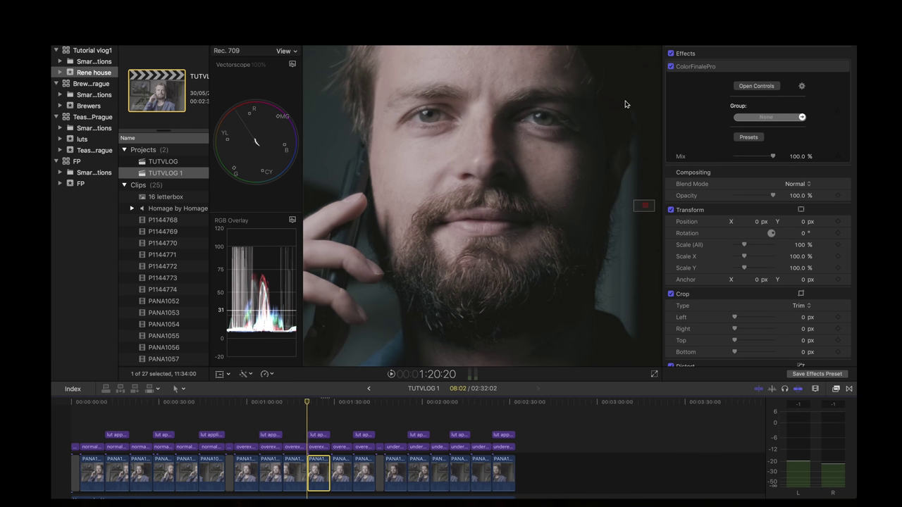
left_click(610, 48)
left_click(611, 47)
left_click(307, 403)
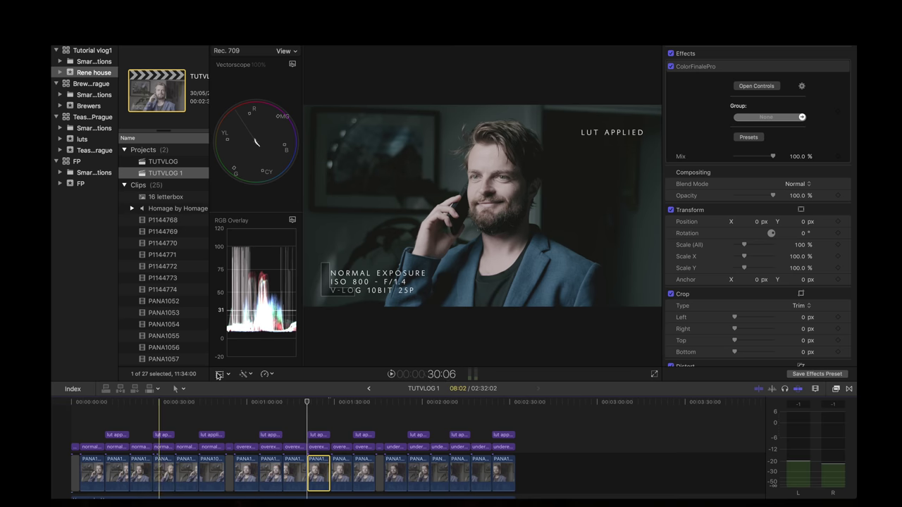
key("space")
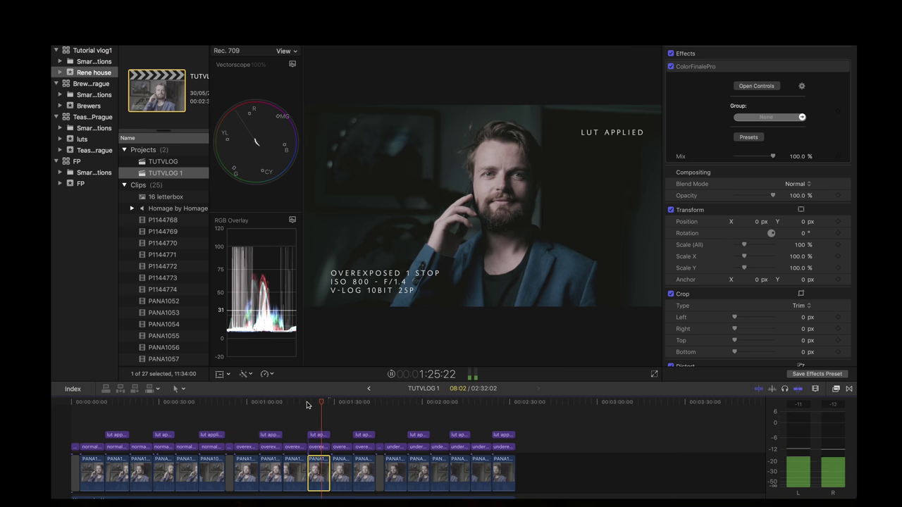
key("space")
Play through to the "1 Stop Underexposed" title card and the underexposed clips that follow it
key("space")
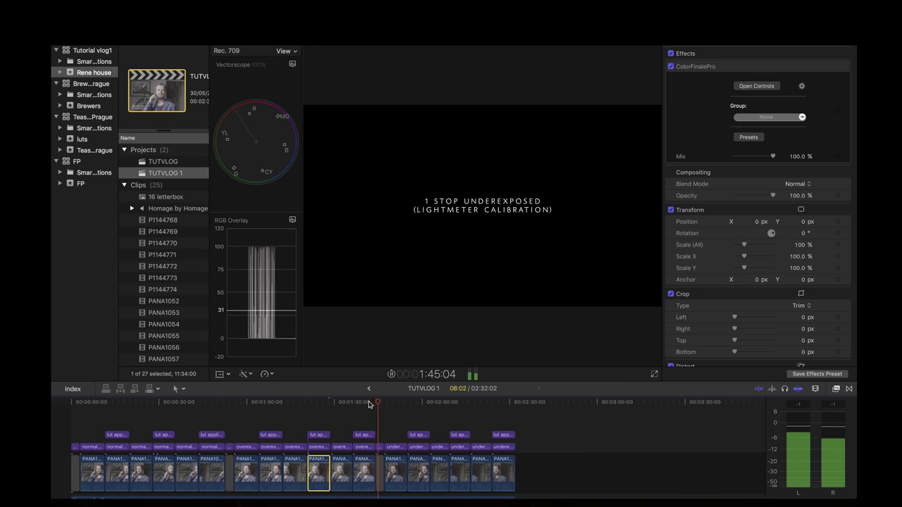
key("space")
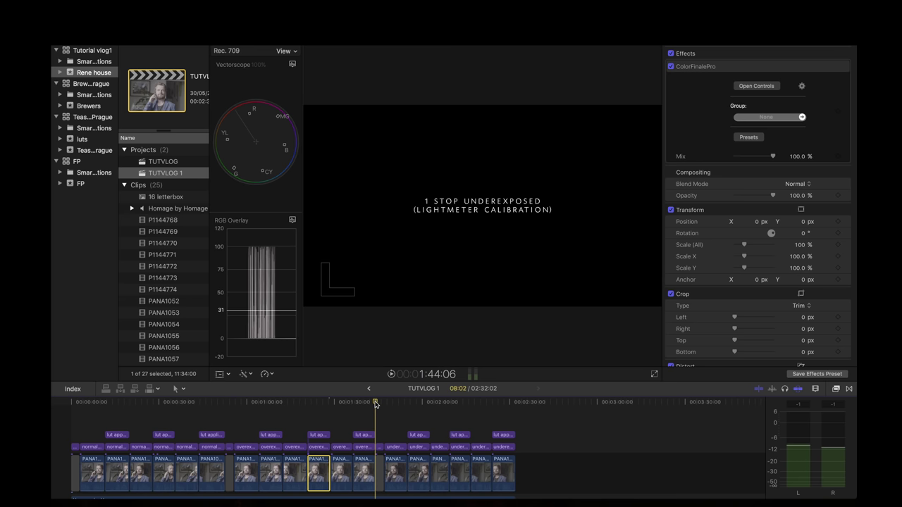
key("space")
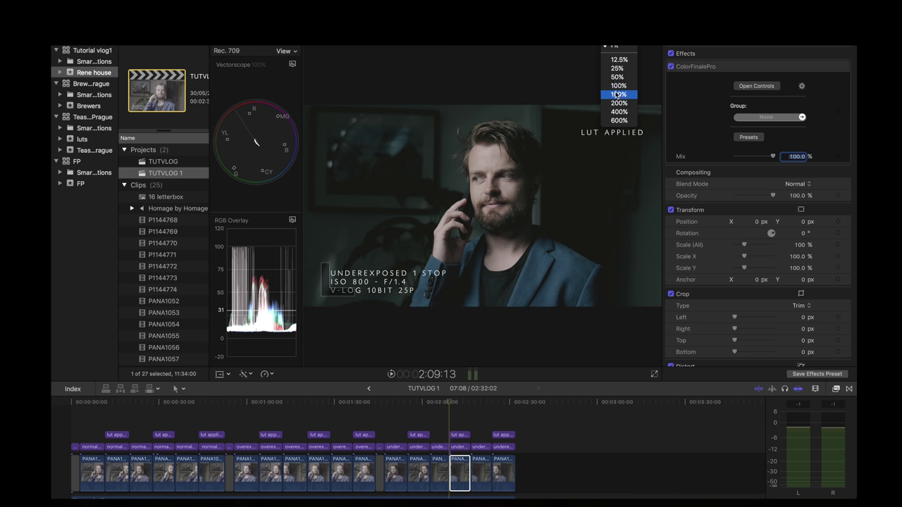
Enlarge the underexposed 10-bit LUT clip to 150%, centre the face, and compare it with the normally exposed 10-bit LUT clip
left_click(618, 95)
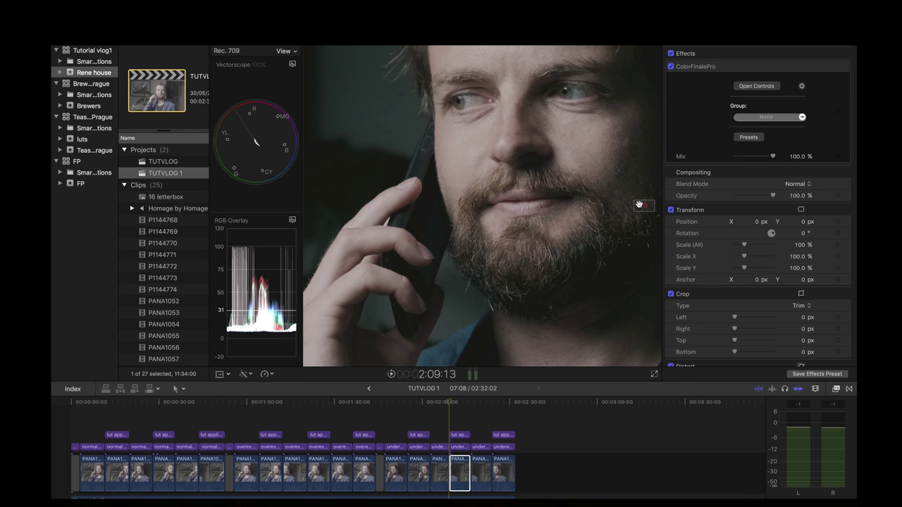
left_click_drag(639, 205, 639, 203)
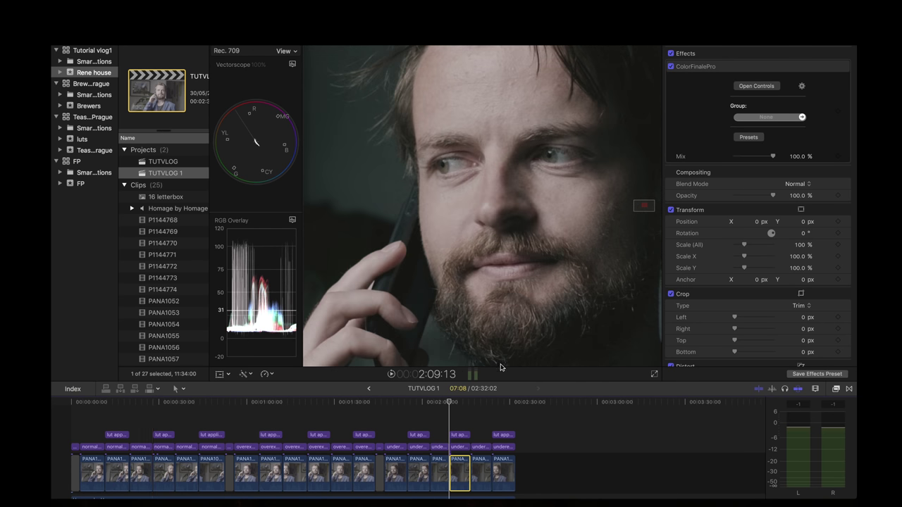
scroll(645, 205, "down", 5)
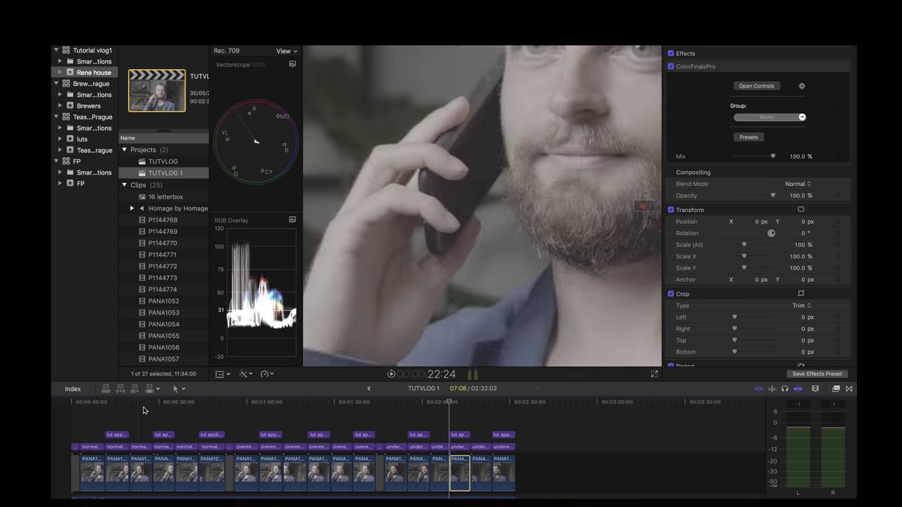
left_click(154, 404)
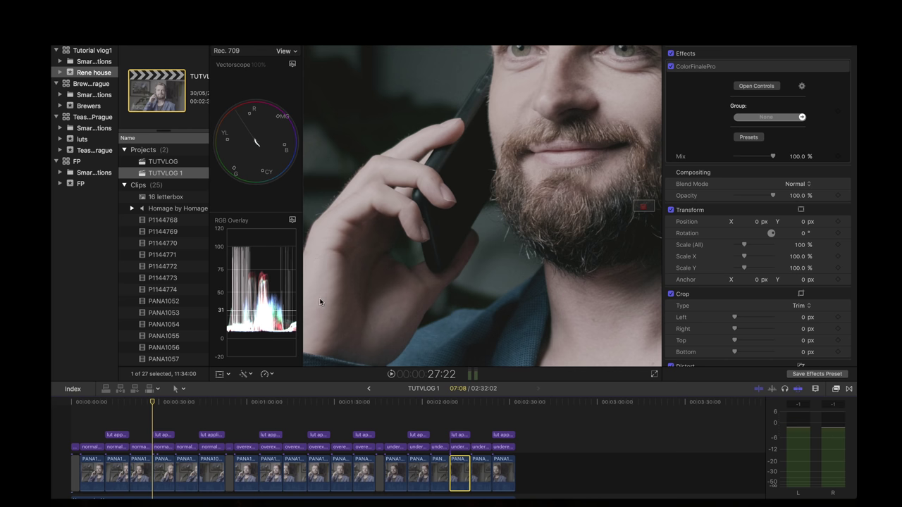
left_click(450, 403)
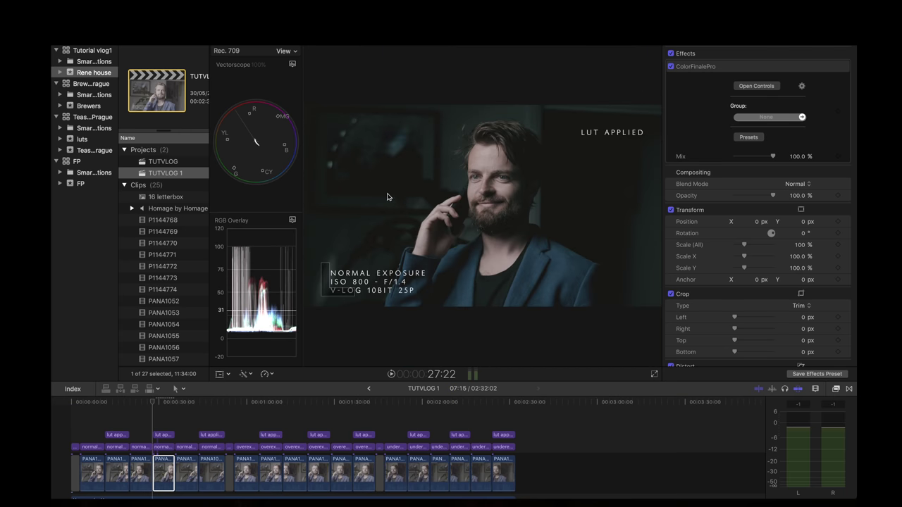
Compare the normally exposed 10-bit LUT clip with the underexposed one at fitted size, playing the underexposed clip from its start
left_click(153, 403)
mouse_move(153, 404)
left_mouse_down()
mouse_move(167, 404)
mouse_move(154, 405)
left_mouse_up()
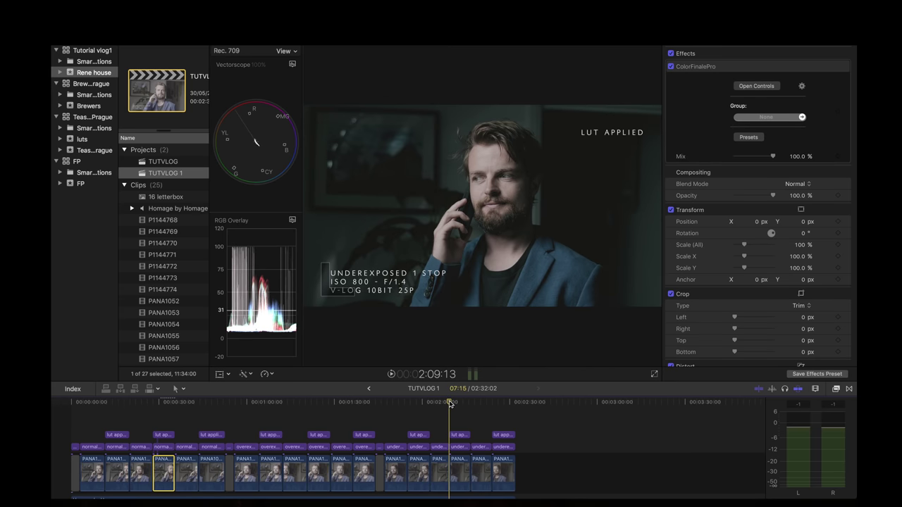
key("space")
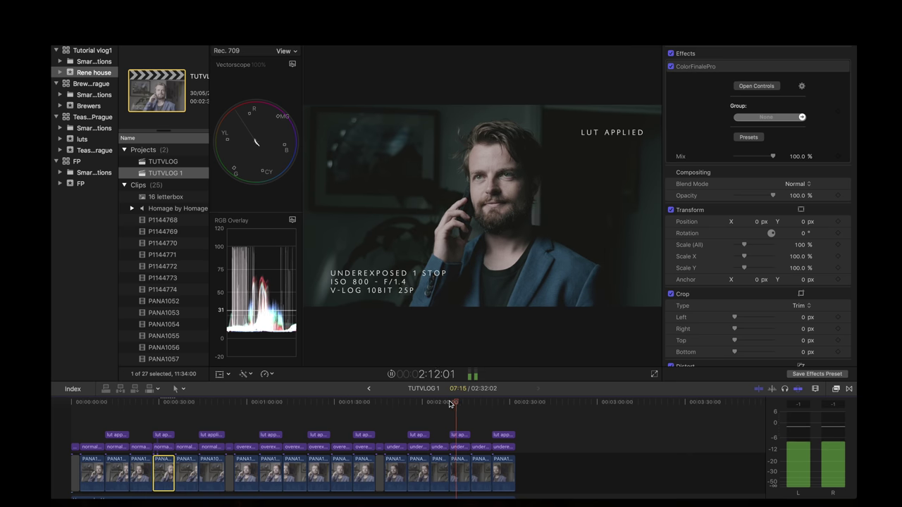
key("space")
Enlarge the viewer to 150% and play the underexposed and normally exposed 10-bit LUT clips to compare the face
left_click(614, 49)
left_click(618, 86)
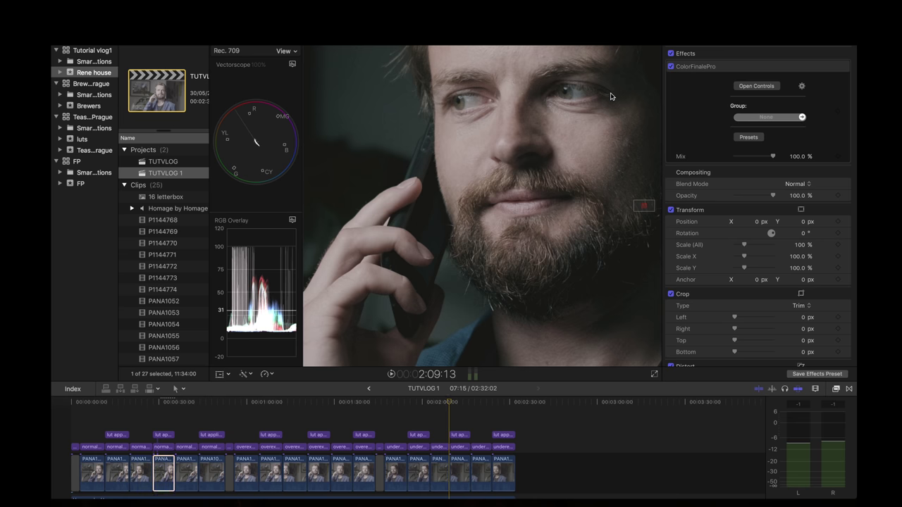
key("space")
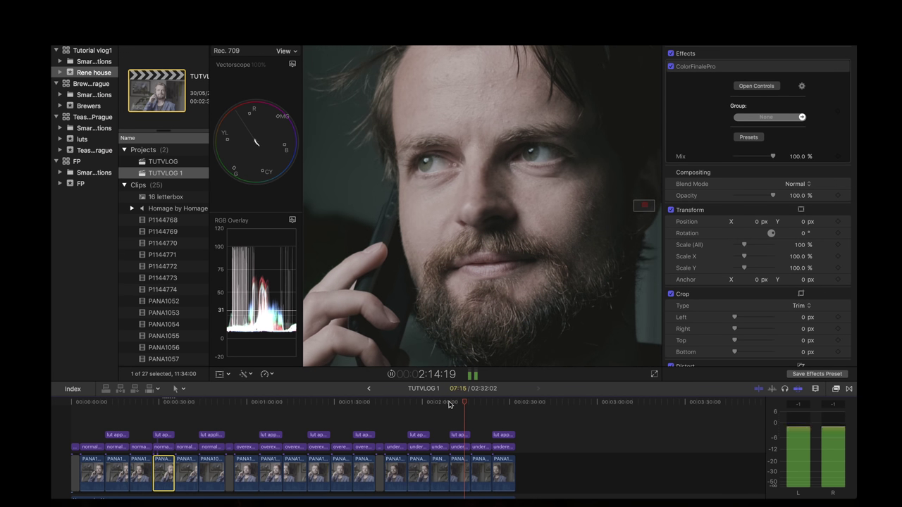
left_click(153, 401)
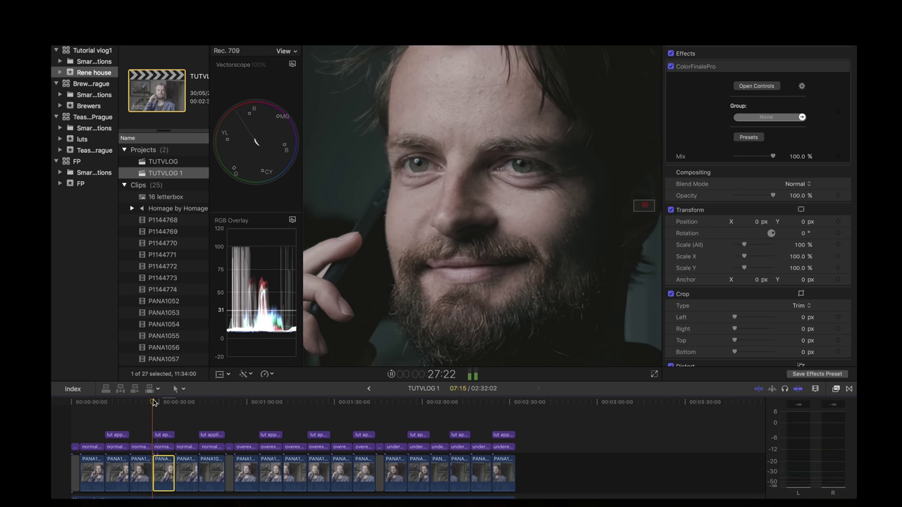
key("space")
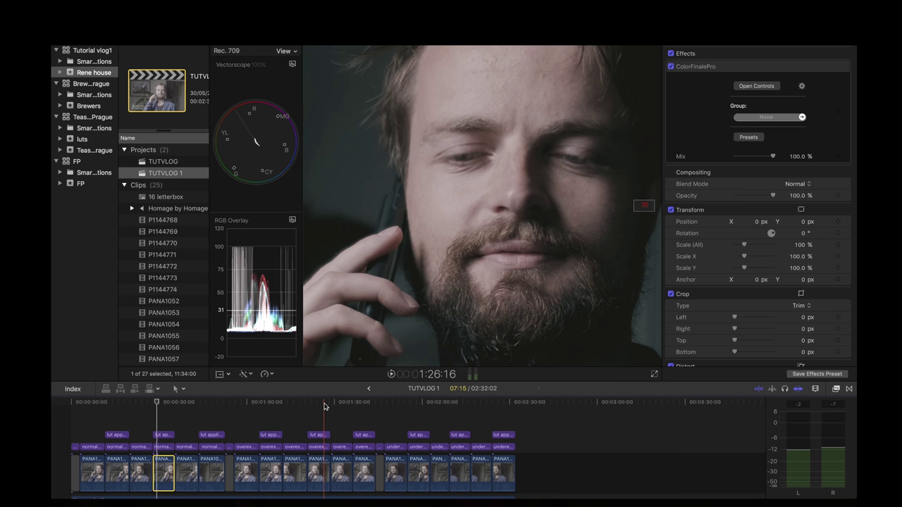
key("super+Left")
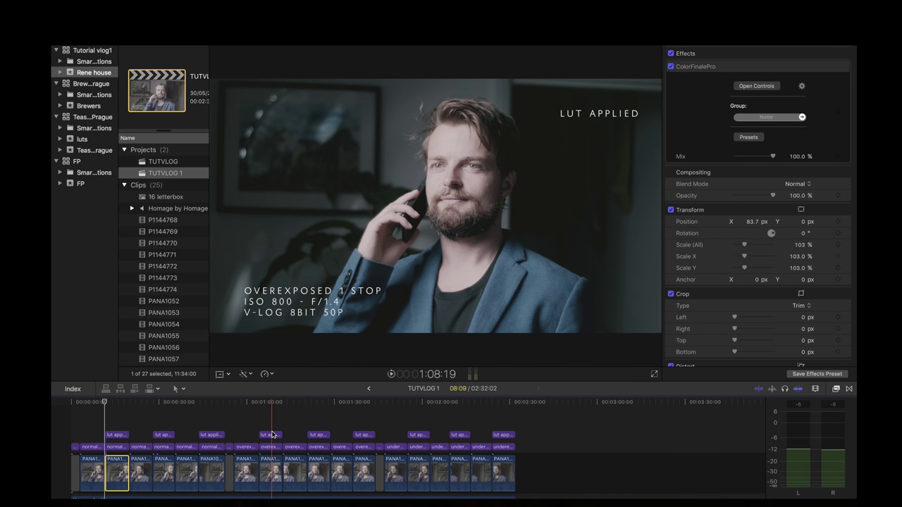